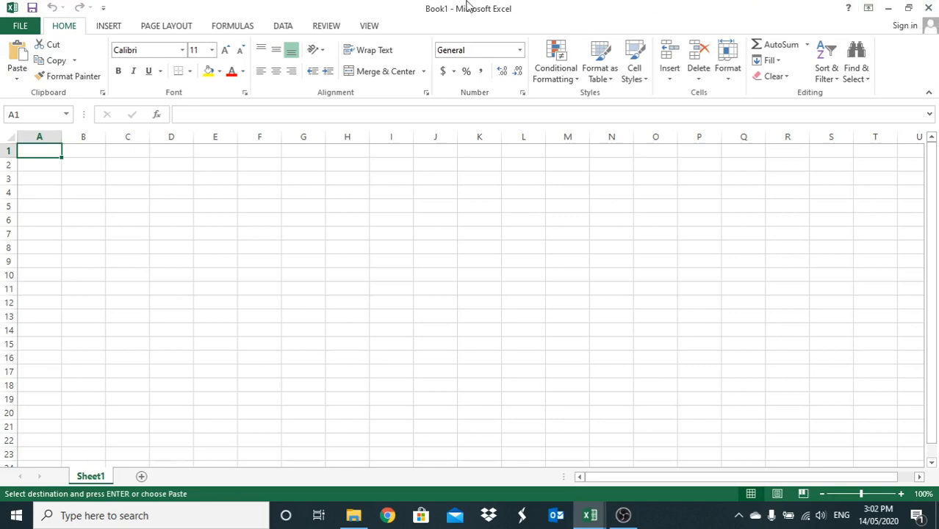
# - Enter the headings IND in cell A1 and CO.Name in cell B1, with Finance in cell A2
pyautogui.click(34, 166)
pyautogui.click(75, 166)
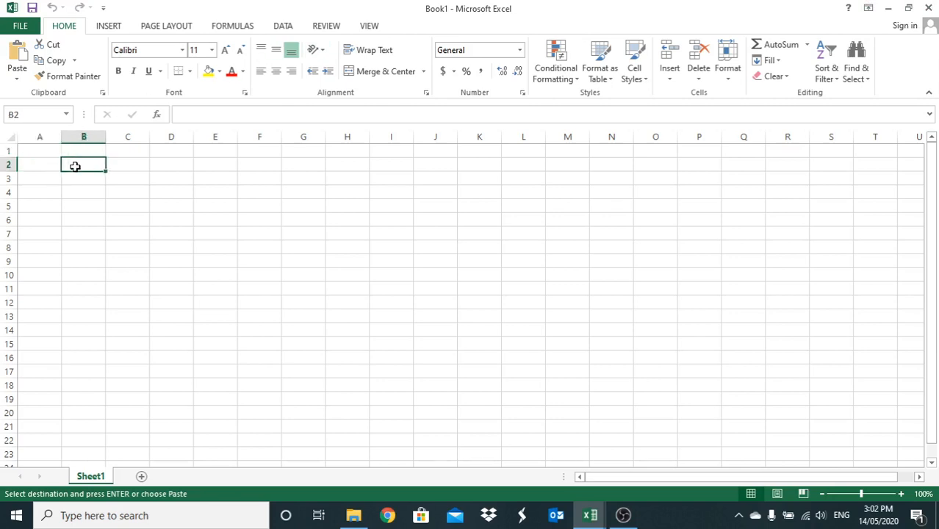
pyautogui.click(32, 150)
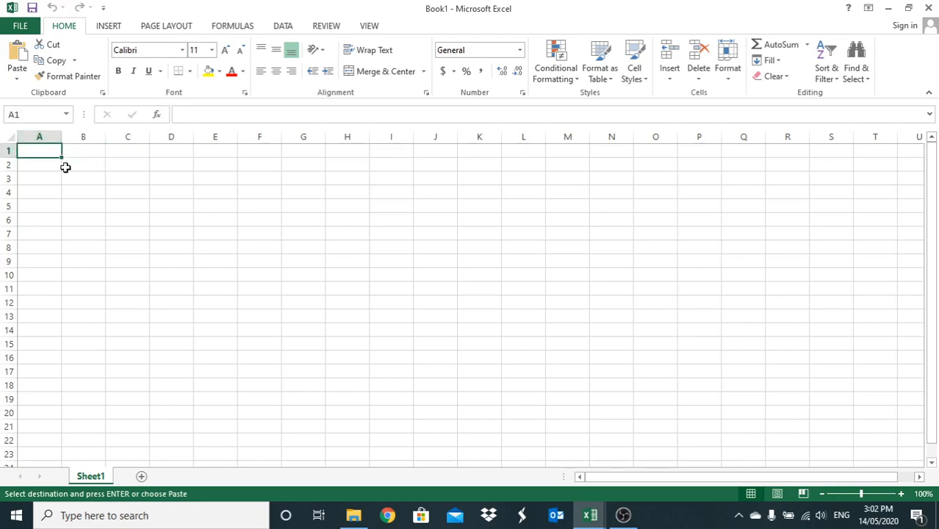
pyautogui.write('IND')
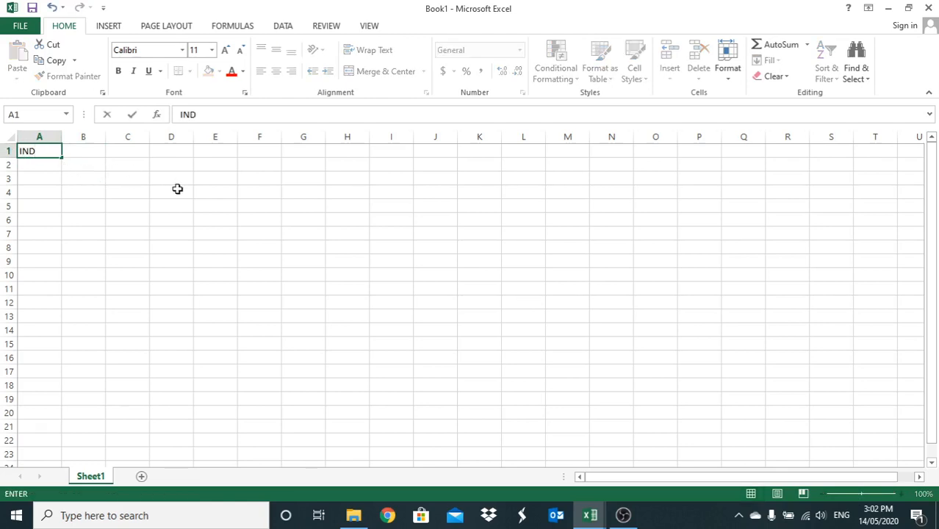
pyautogui.click(81, 150)
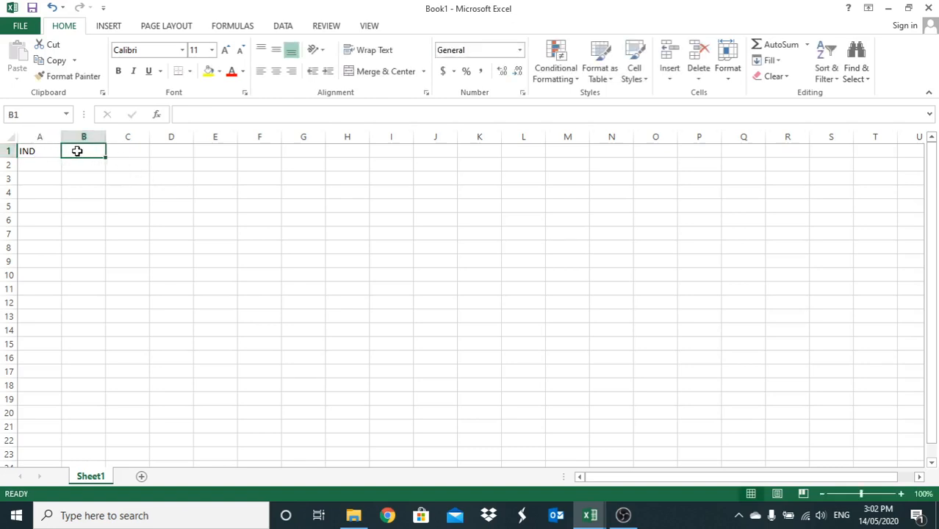
pyautogui.write('C')
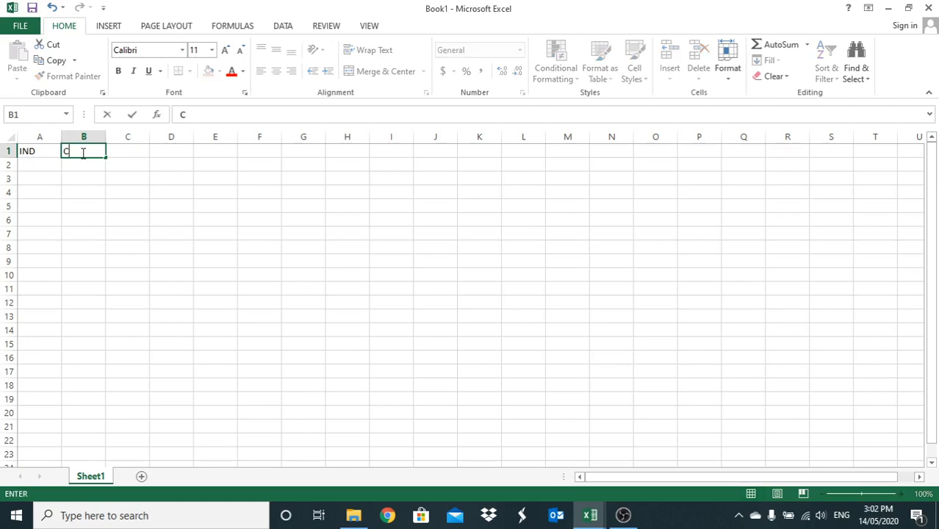
pyautogui.write('O.Name')
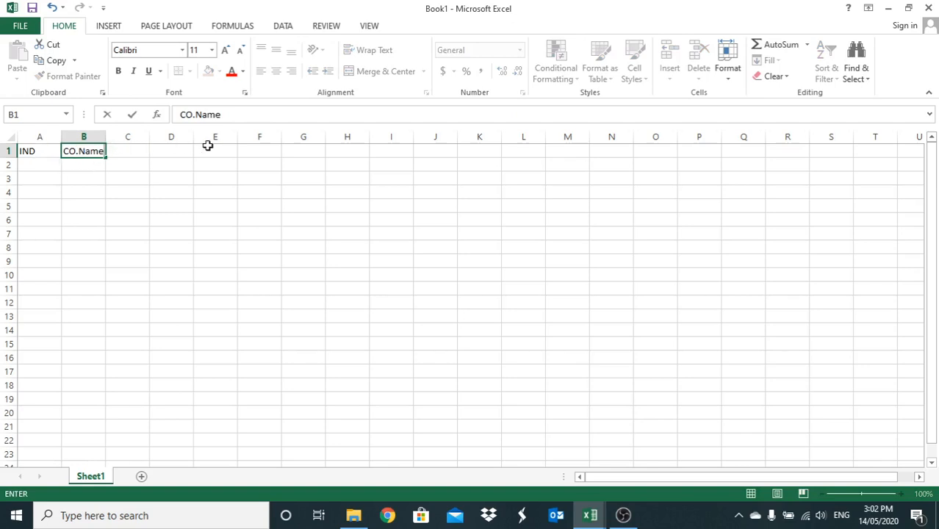
pyautogui.click(25, 163)
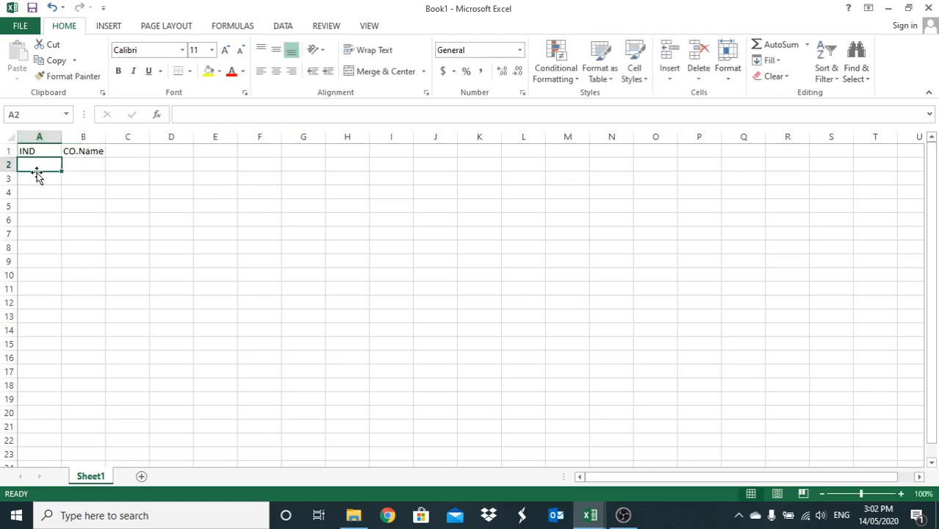
pyautogui.write('Fin')
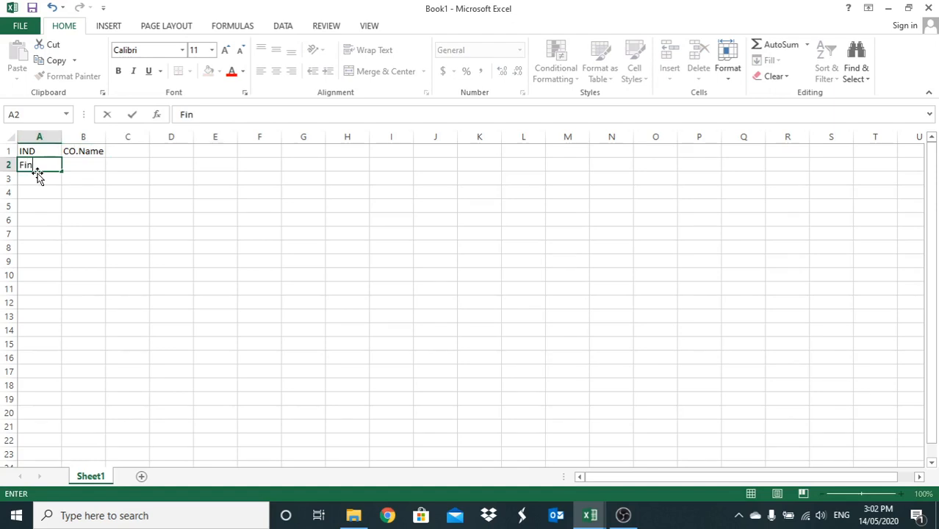
pyautogui.write('ance')
pyautogui.click(49, 204)
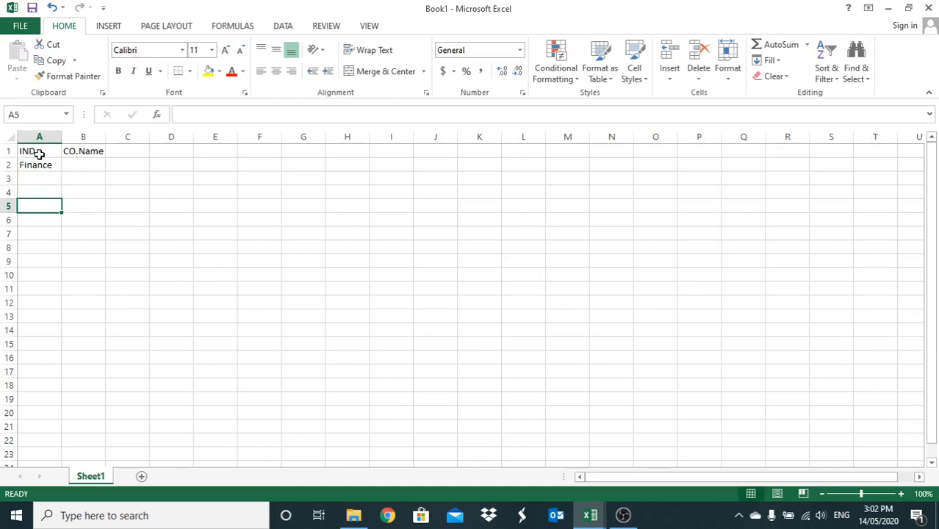
# - Clear the contents of cells A1:B2
pyautogui.moveTo(35, 153); pyautogui.dragTo(74, 162)
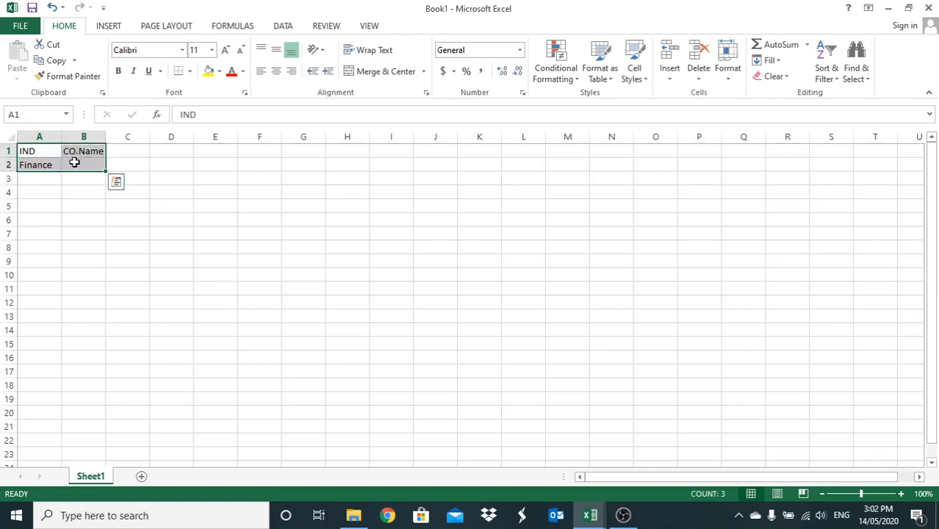
pyautogui.press('Delete')
pyautogui.click(43, 148)
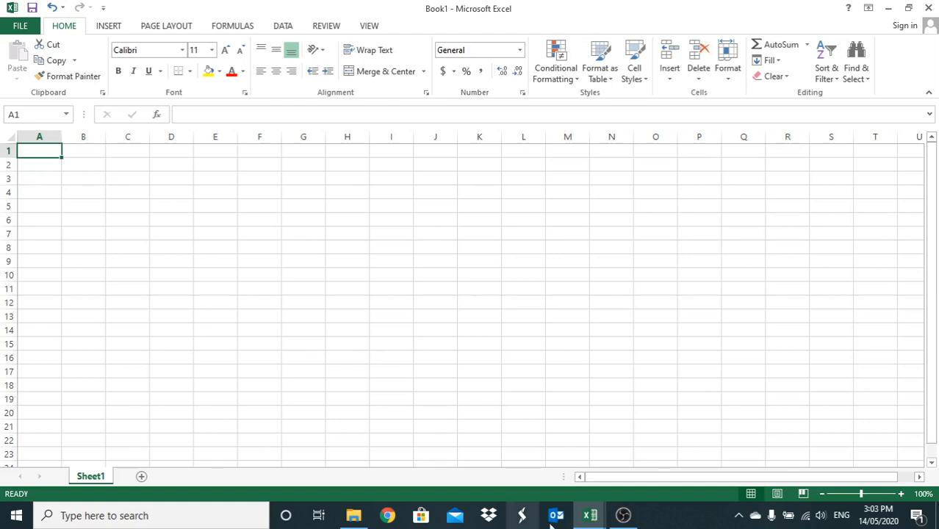
# - Copy the range A1:J9 from sheet T2 (2) of the Answer Sheet workbook and paste it into Book1 at cell A1
pyautogui.click(590, 516)
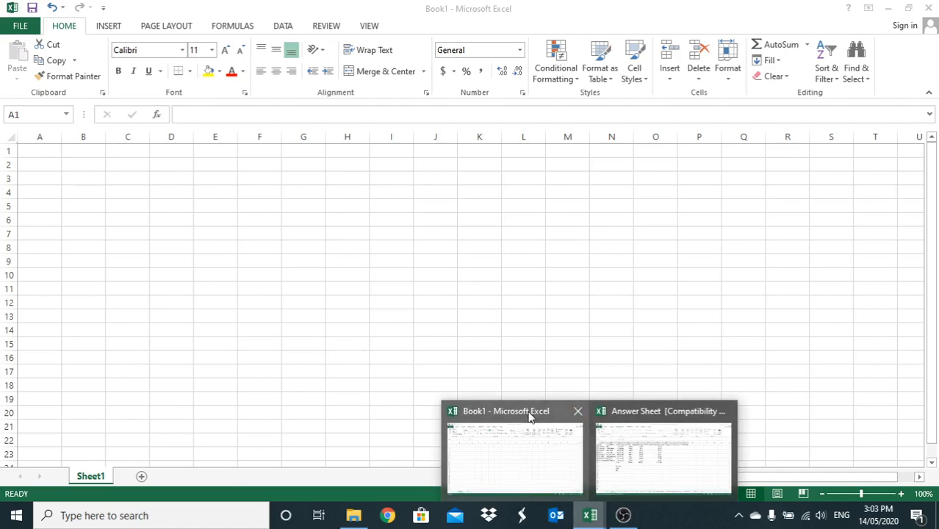
pyautogui.click(656, 424)
pyautogui.hotkey('ctrl', 'v')
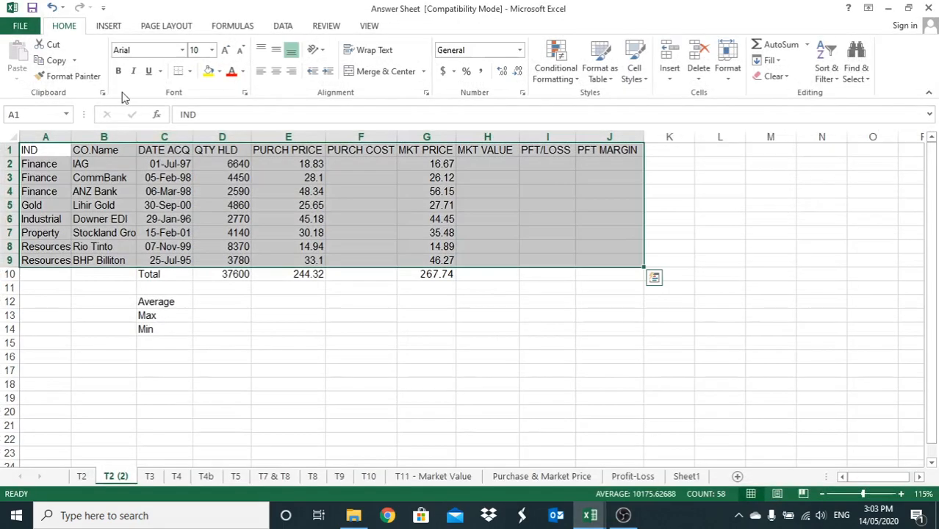
pyautogui.hotkey('ctrl', 'c')
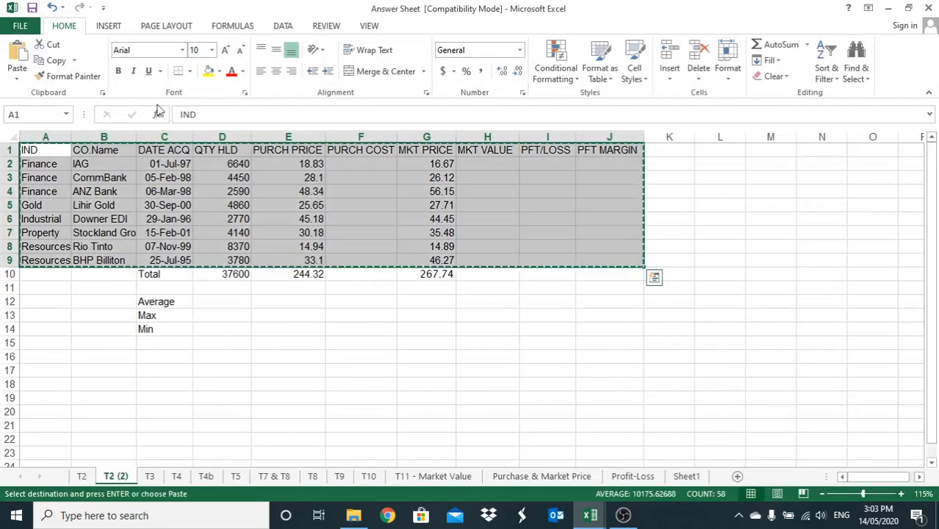
pyautogui.click(591, 516)
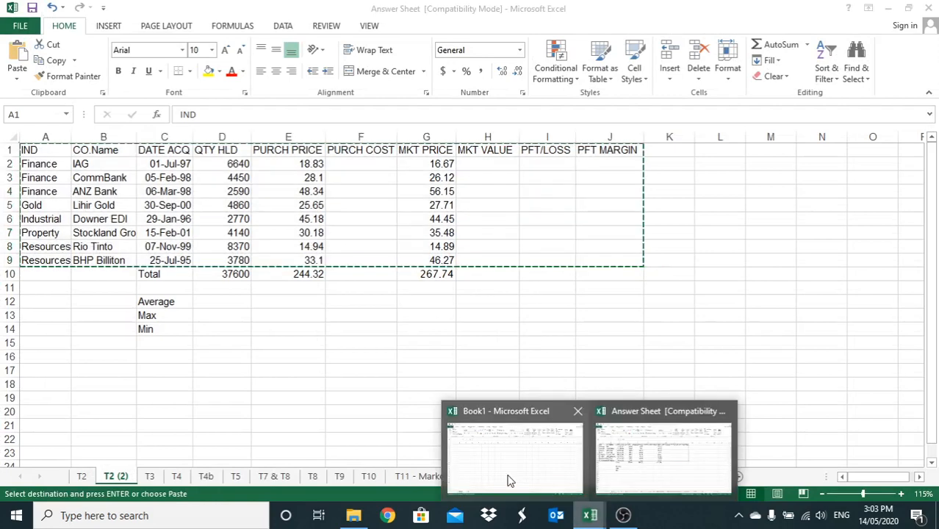
pyautogui.click(510, 481)
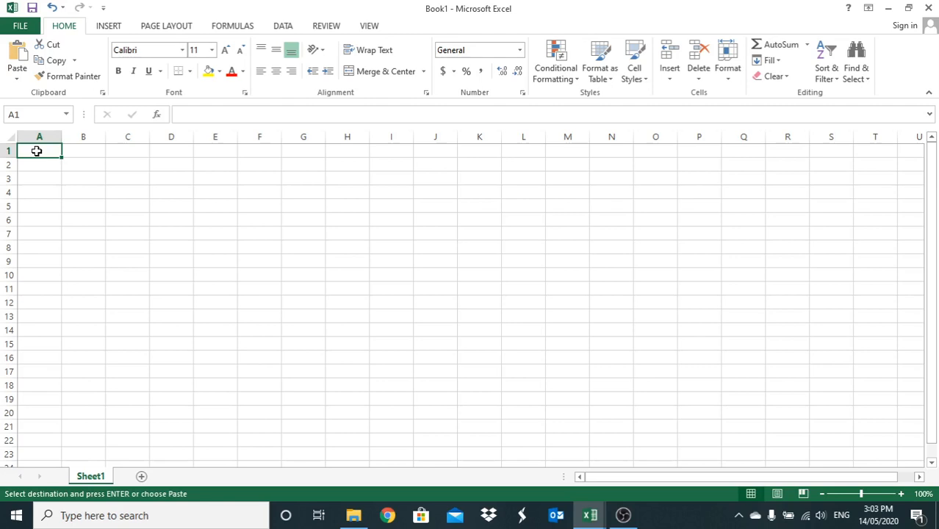
pyautogui.hotkey('ctrl', 'v')
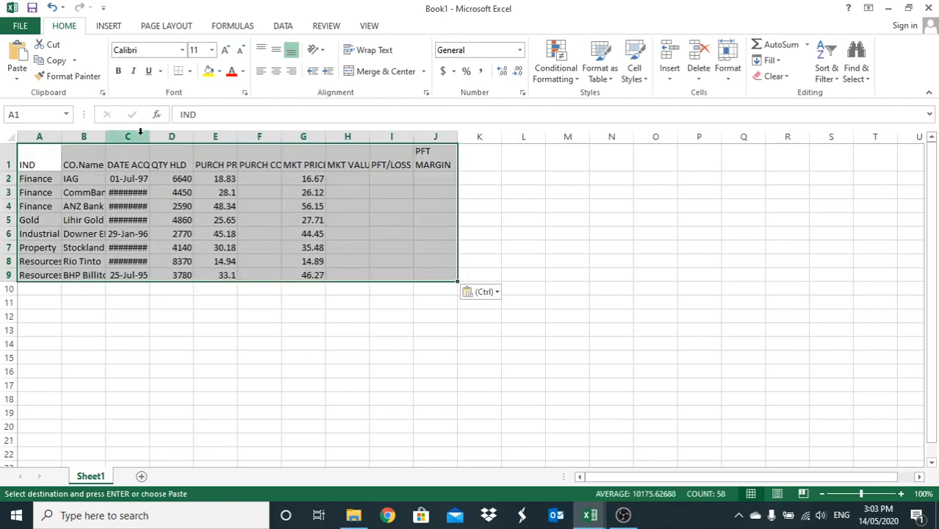
# - Widen columns A to D of the pasted table so that their dates, company names and industry entries fit
pyautogui.moveTo(150, 139); pyautogui.dragTo(235, 140)
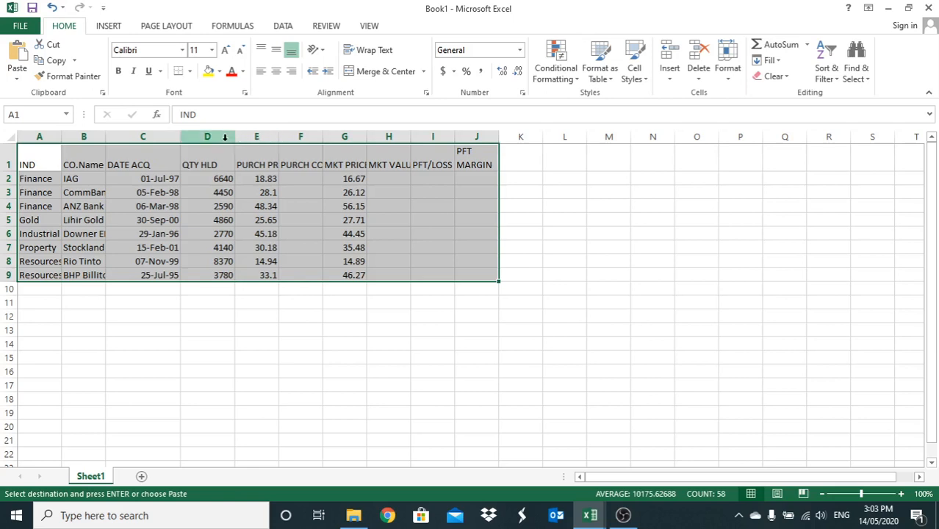
pyautogui.moveTo(235, 137)
pyautogui.mouseDown()
pyautogui.moveTo(250, 138)
pyautogui.moveTo(232, 144)
pyautogui.mouseUp()
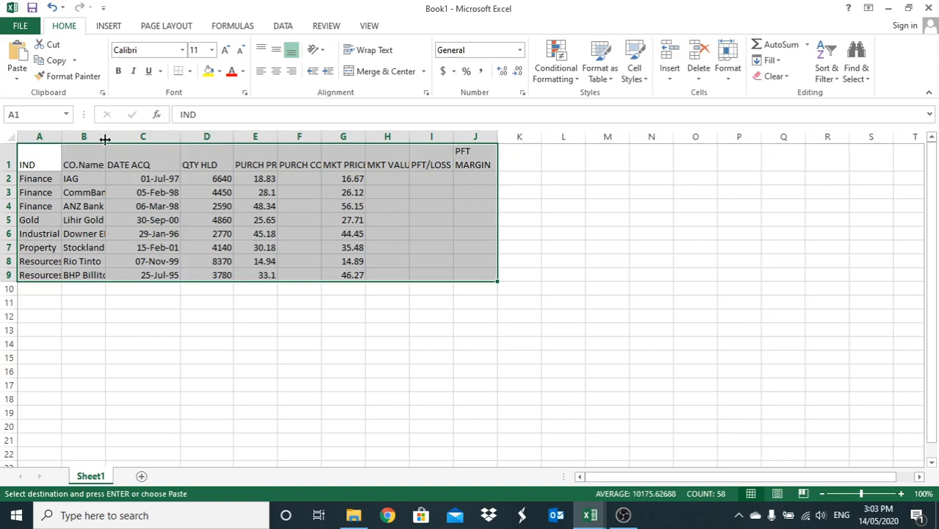
pyautogui.moveTo(105, 140); pyautogui.dragTo(137, 141)
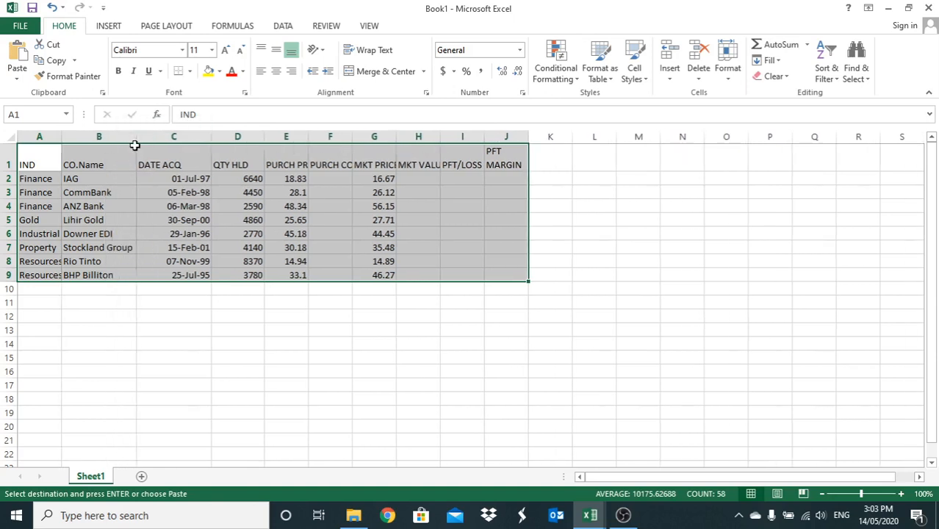
pyautogui.moveTo(63, 143); pyautogui.dragTo(75, 142)
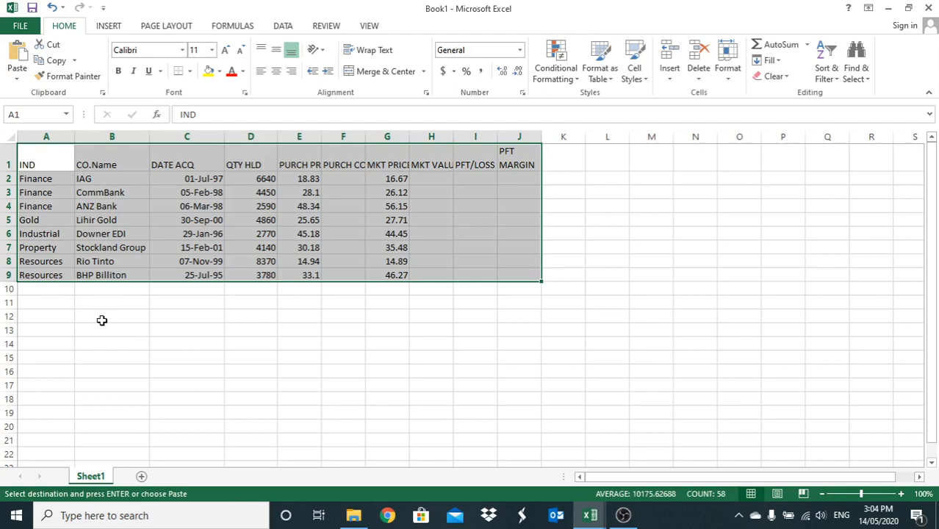
# - Examine whether the table's header row stays in view when moving down through the sheet and back up
pyautogui.scroll(-1, 364, 360)
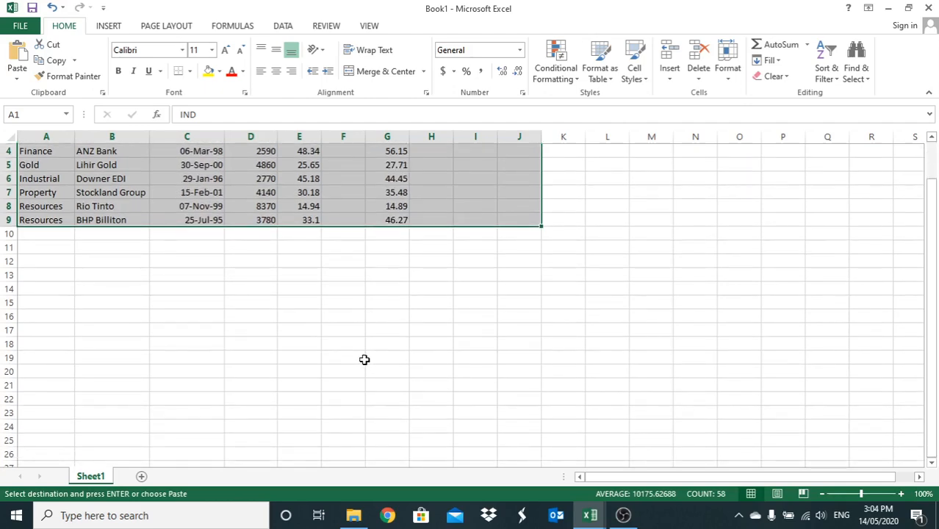
pyautogui.scroll(-2, 366, 357)
pyautogui.scroll(1, 352, 366)
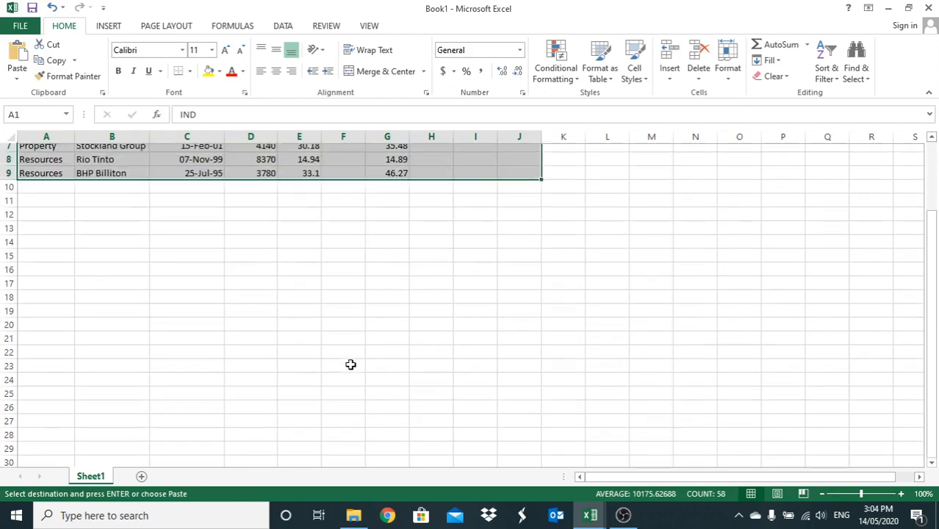
pyautogui.scroll(1, 350, 365)
pyautogui.scroll(1, 287, 309)
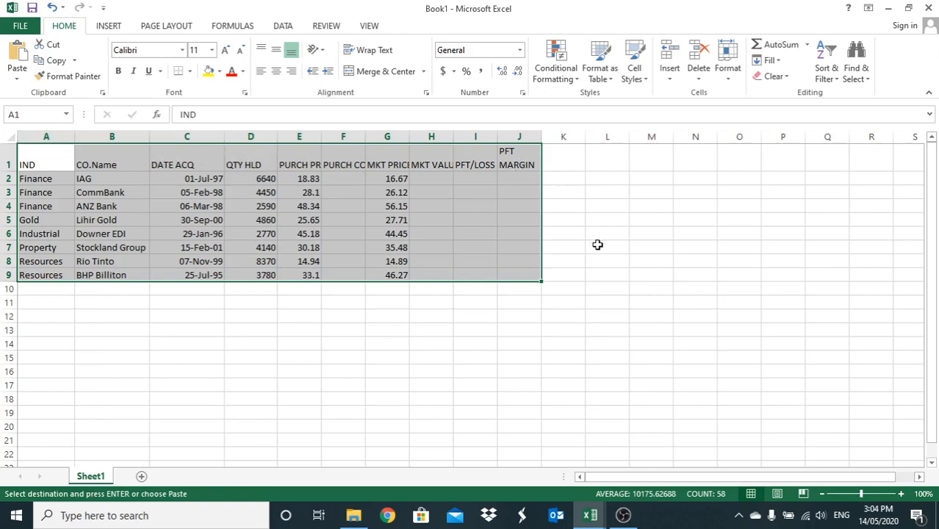
pyautogui.scroll(-2, 597, 245)
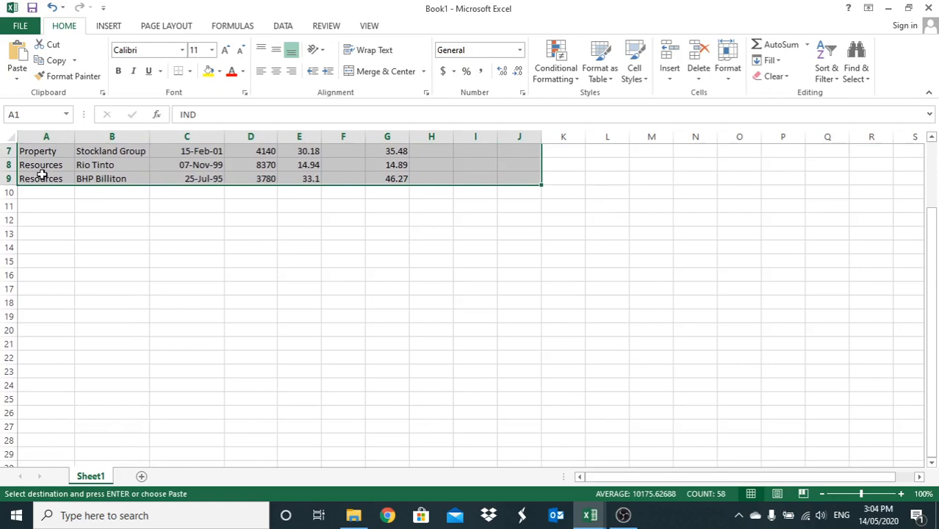
pyautogui.scroll(2, 49, 193)
pyautogui.scroll(-1, 153, 238)
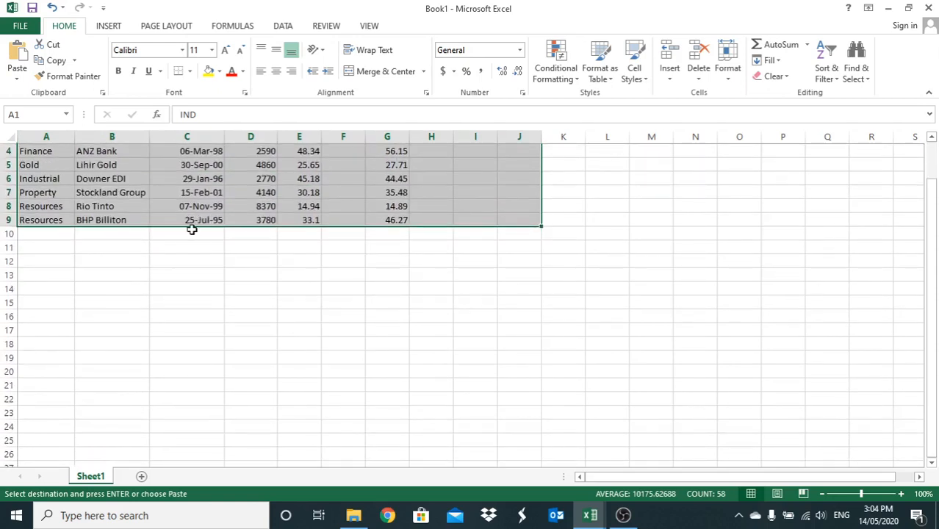
pyautogui.scroll(1, 190, 226)
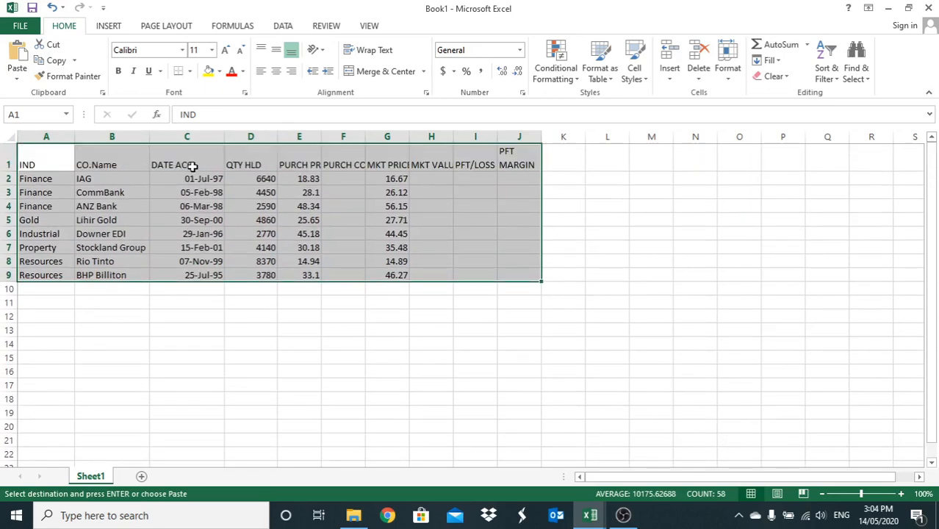
pyautogui.scroll(-2, 240, 225)
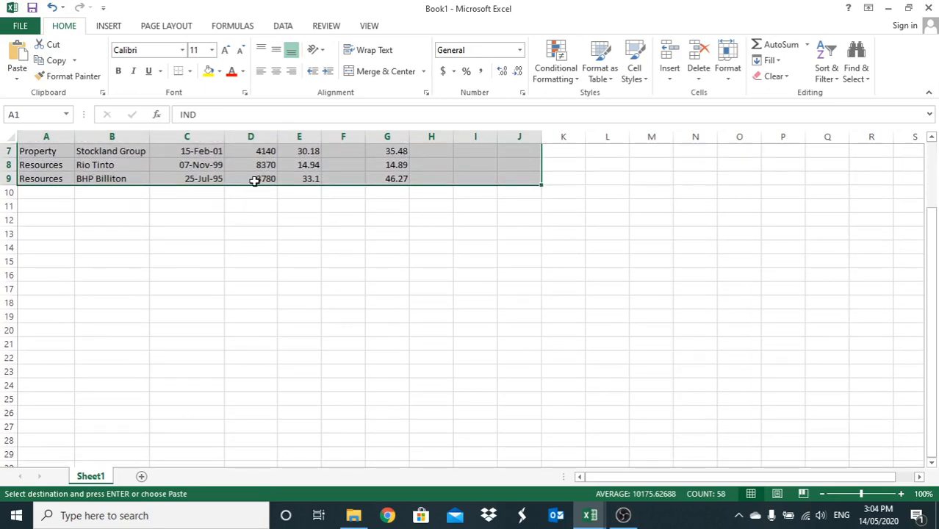
pyautogui.scroll(1, 250, 183)
pyautogui.scroll(2, 233, 206)
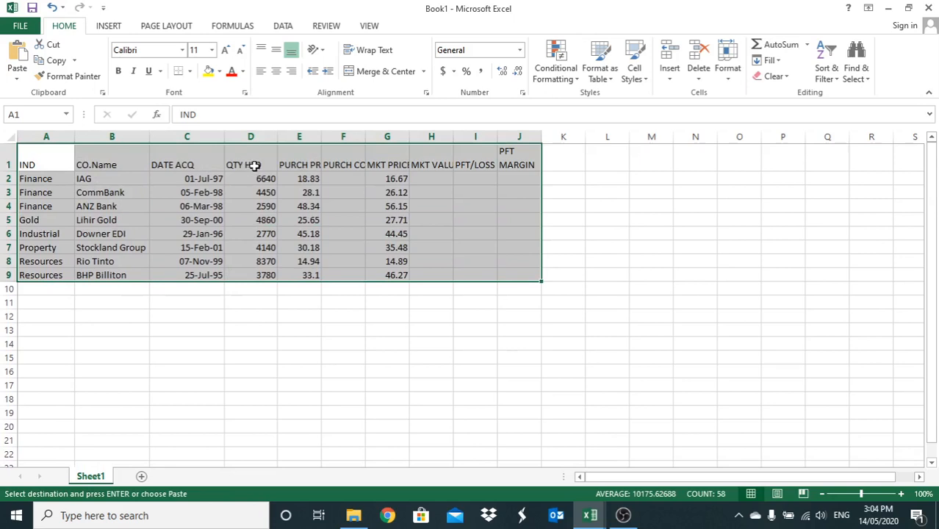
# - Freeze the top row of the sheet and check the headings against the rows further down
pyautogui.click(251, 342)
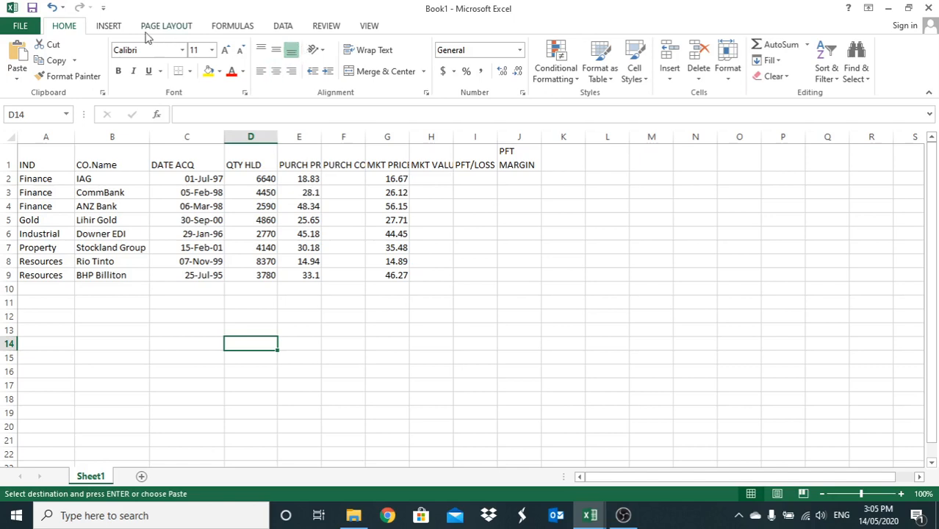
pyautogui.click(369, 26)
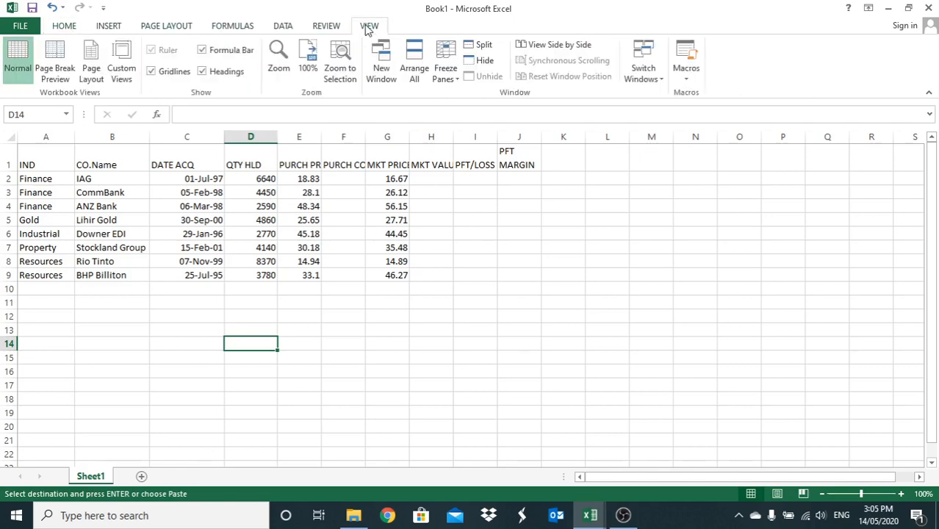
pyautogui.click(456, 83)
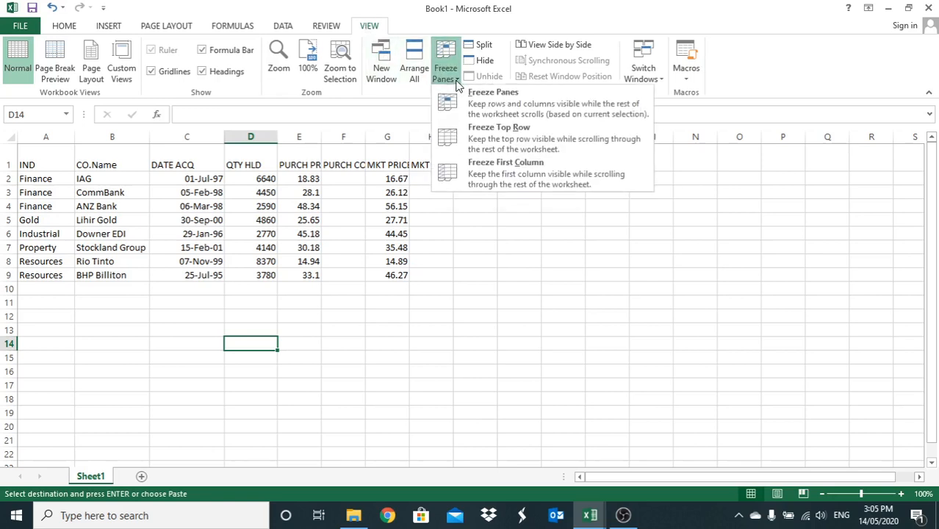
pyautogui.click(455, 136)
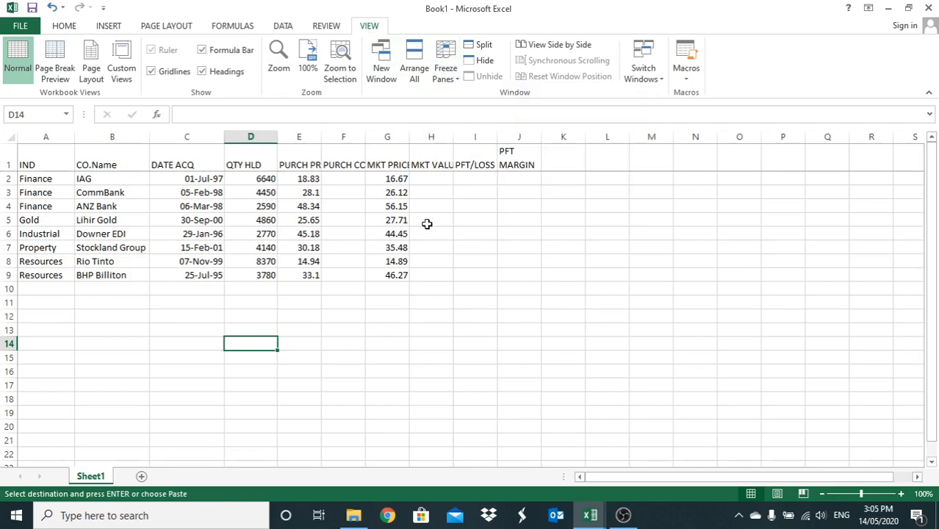
pyautogui.scroll(-1, 444, 273)
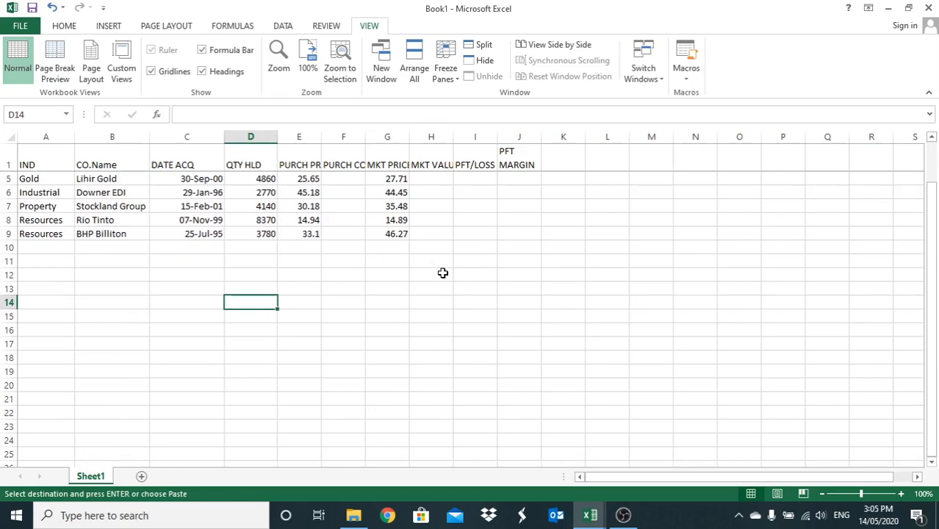
pyautogui.scroll(-4, 443, 273)
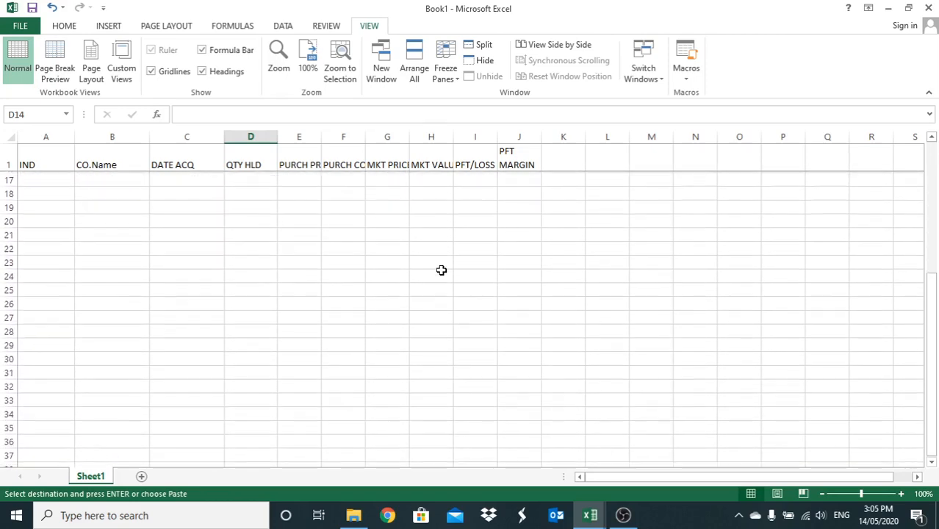
# - Check that the frozen header row lines up with the table's columns when moving between the data and the rows further down
pyautogui.scroll(5, 442, 270)
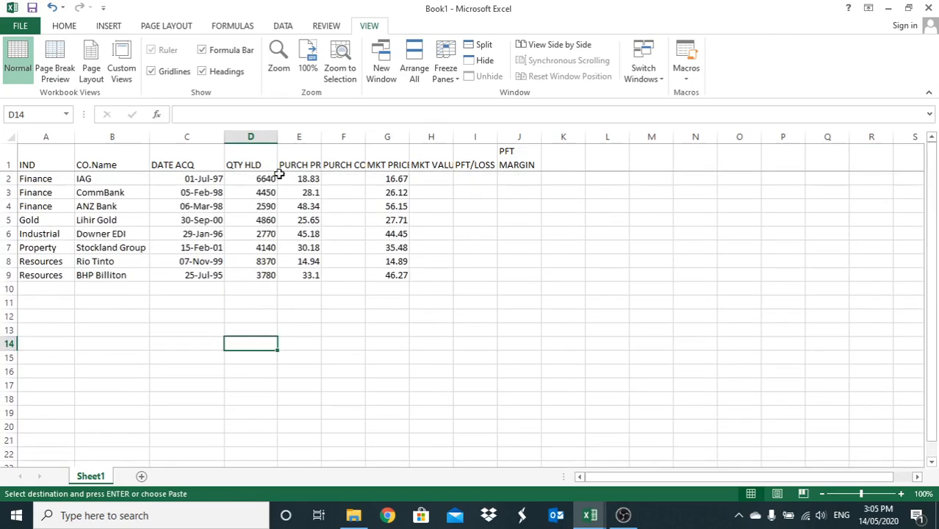
pyautogui.scroll(-5, 297, 169)
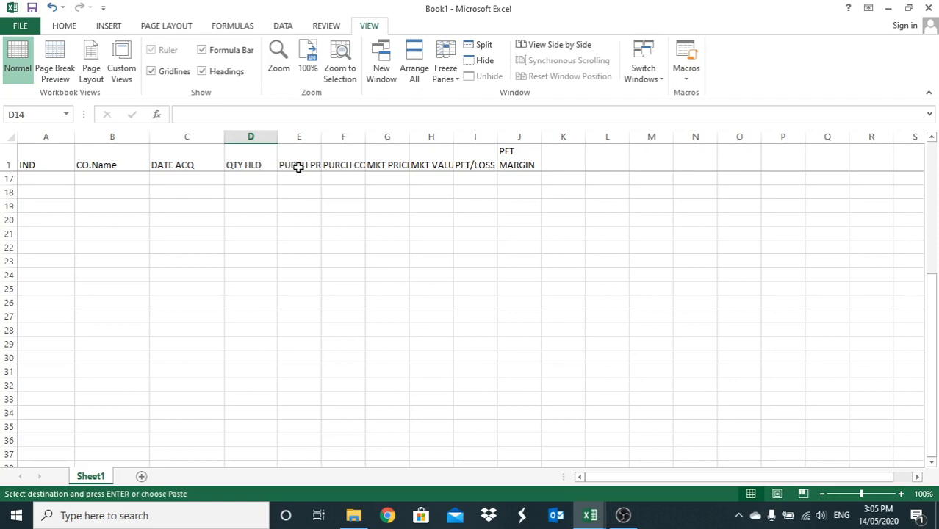
pyautogui.scroll(5, 285, 312)
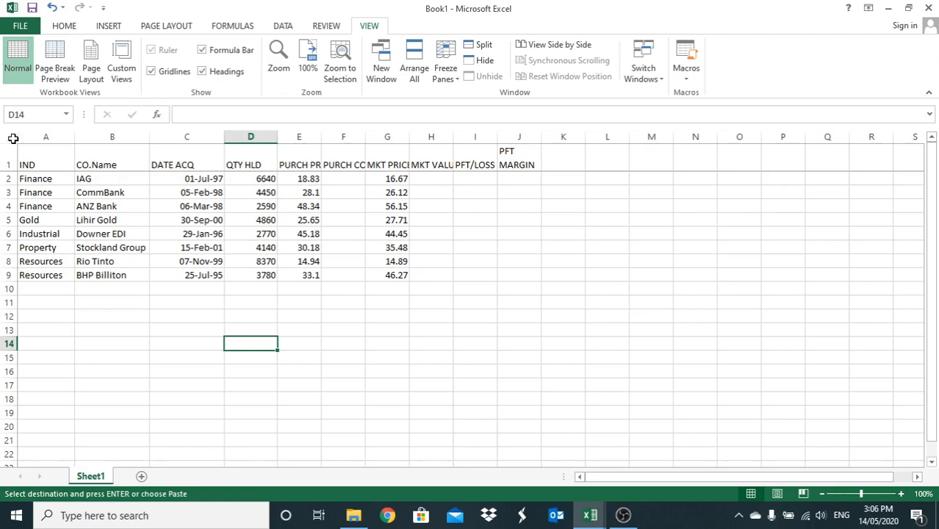
# - Try pasting a copy of the range A1:K9 at cell A13 of the same sheet, and undo the paste
pyautogui.moveTo(33, 151); pyautogui.dragTo(543, 269)
pyautogui.rightClick(457, 224)
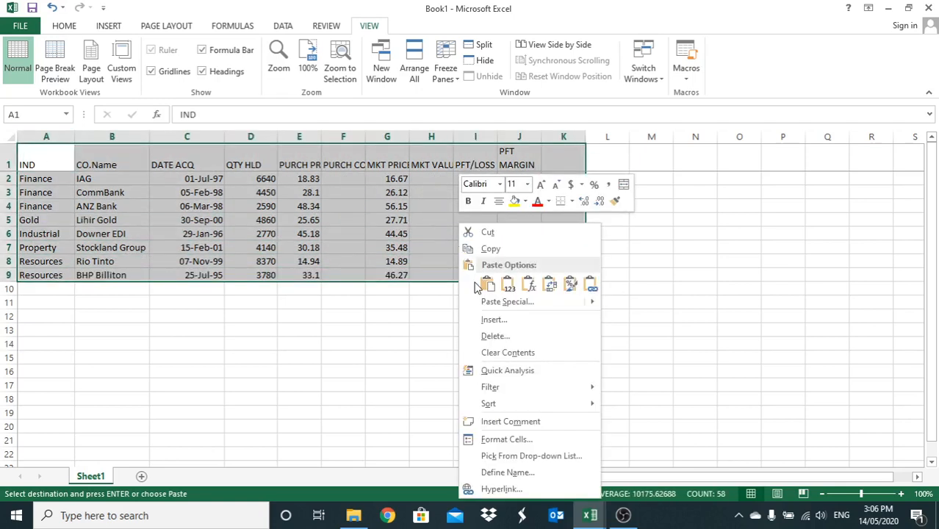
pyautogui.click(490, 250)
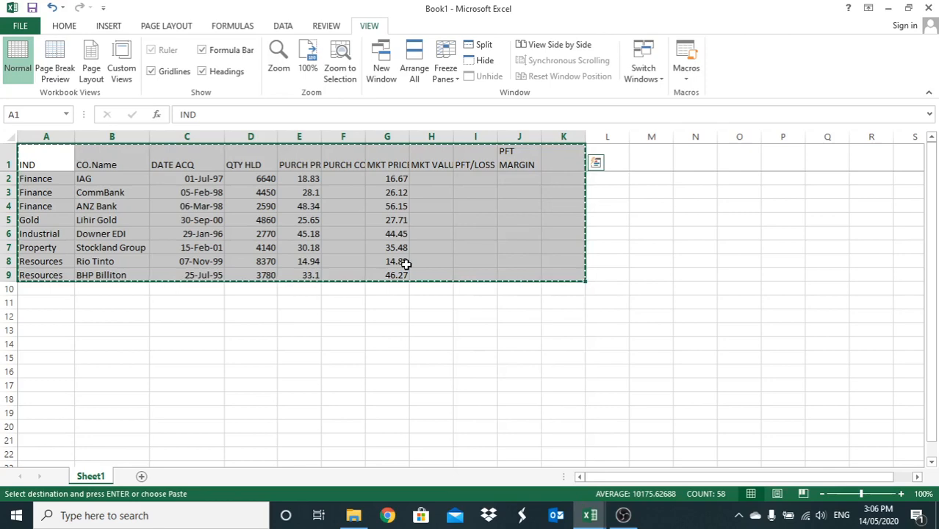
pyautogui.rightClick(46, 333)
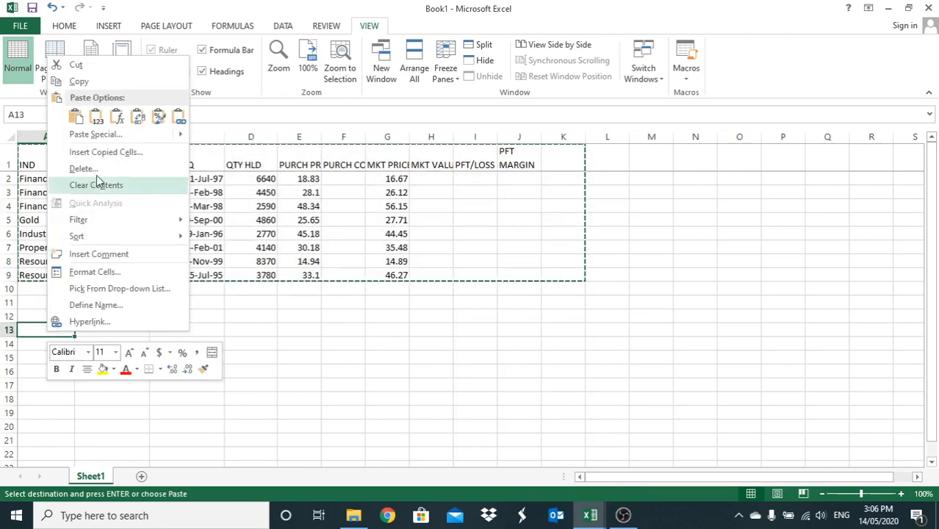
pyautogui.click(77, 119)
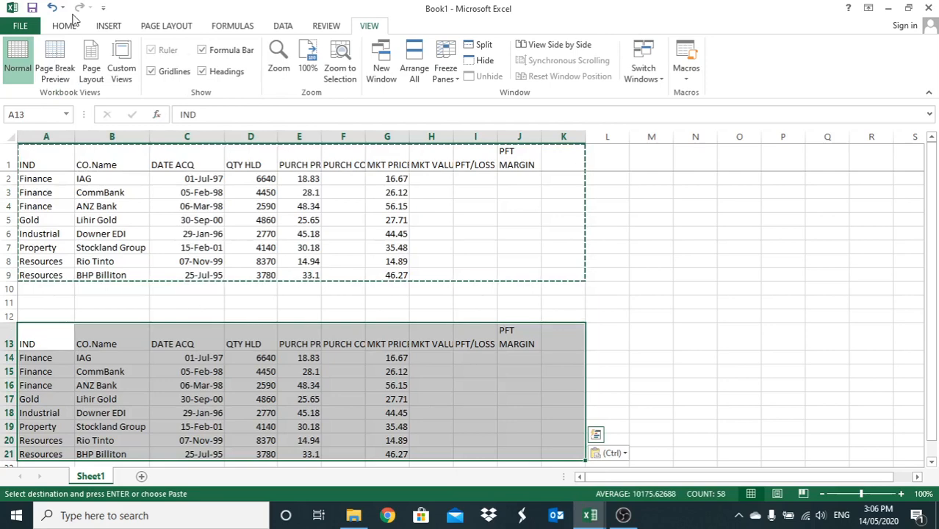
pyautogui.click(52, 7)
pyautogui.click(139, 292)
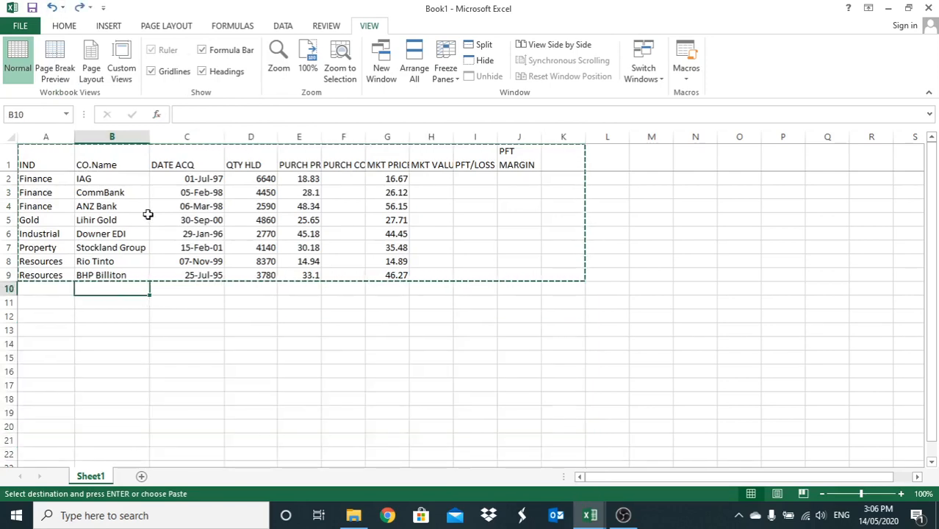
pyautogui.click(143, 314)
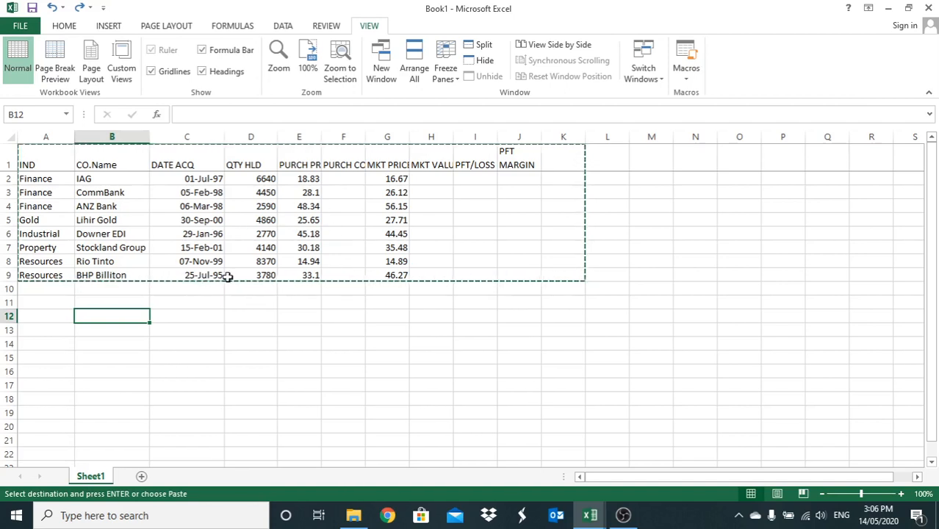
# - Add a blank worksheet to the workbook and select the table range A1:J9 on Sheet1
pyautogui.click(142, 478)
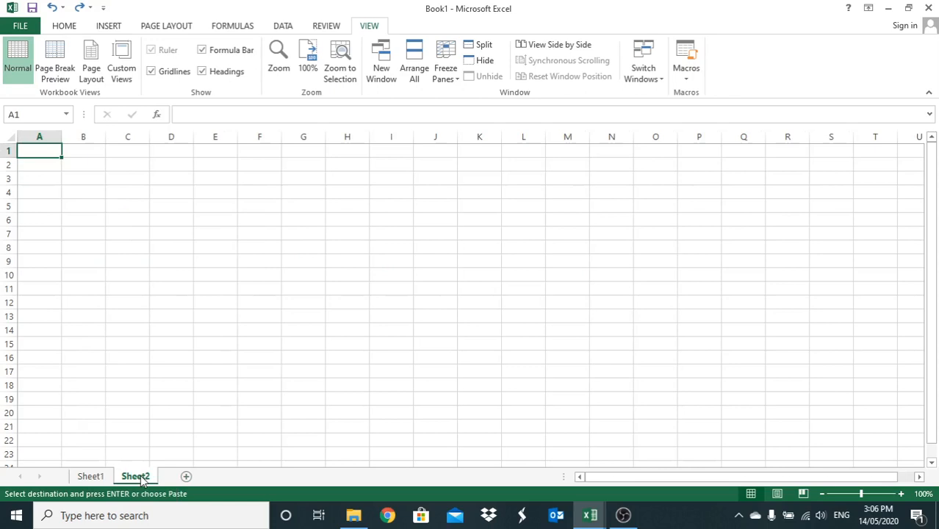
pyautogui.click(101, 477)
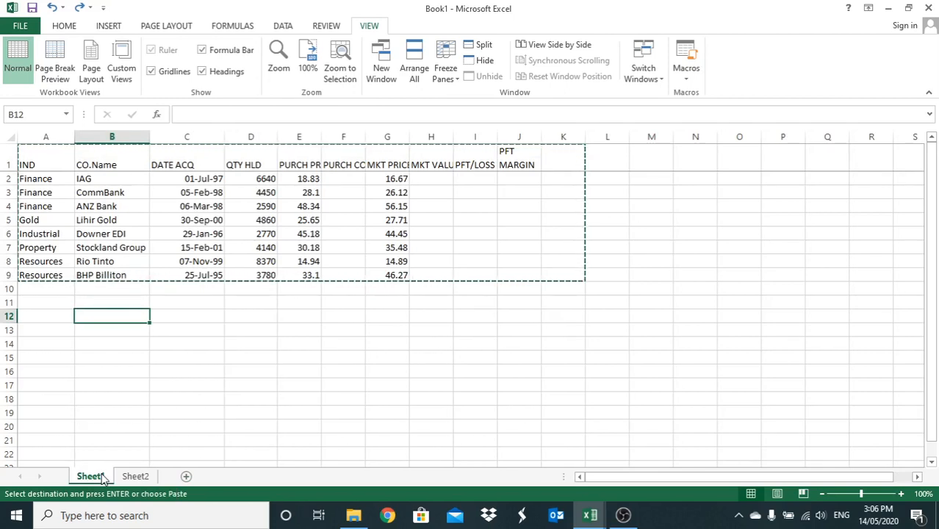
pyautogui.moveTo(32, 161); pyautogui.dragTo(511, 273)
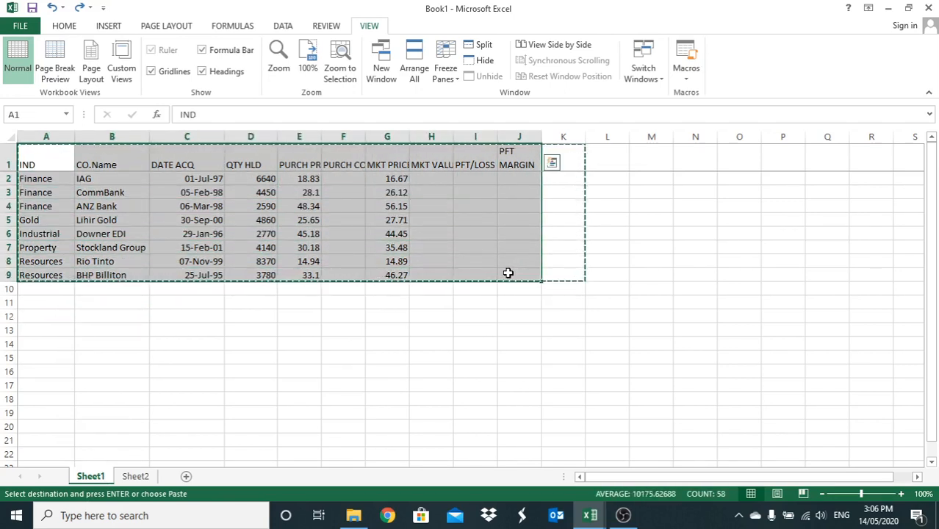
pyautogui.click(371, 342)
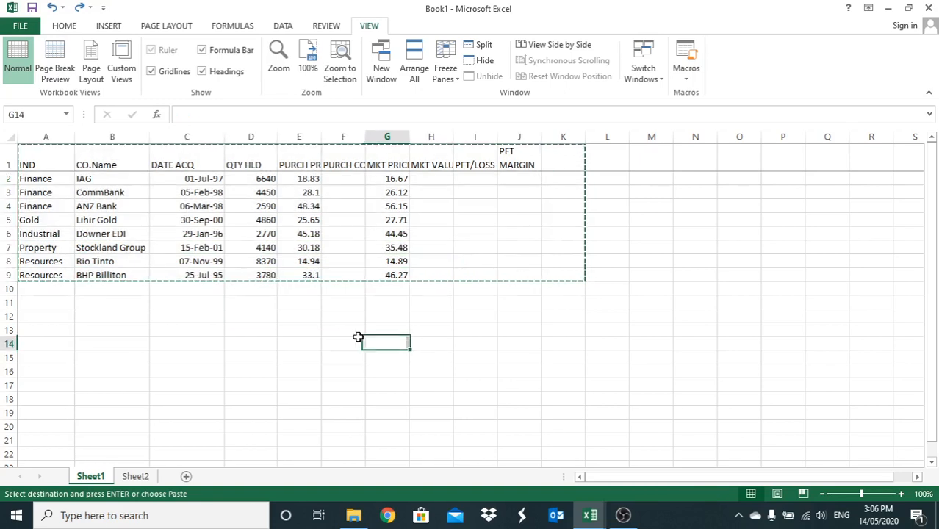
pyautogui.click(43, 164)
pyautogui.moveTo(43, 164); pyautogui.dragTo(509, 275)
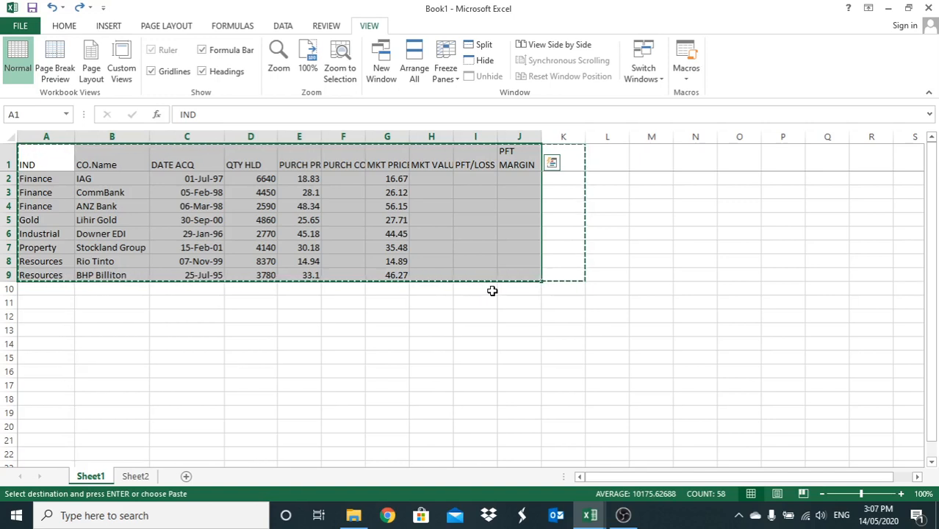
# - Create a copy of Sheet1 within Book1, placed before Sheet1, and compare the copy with the original
pyautogui.rightClick(89, 475)
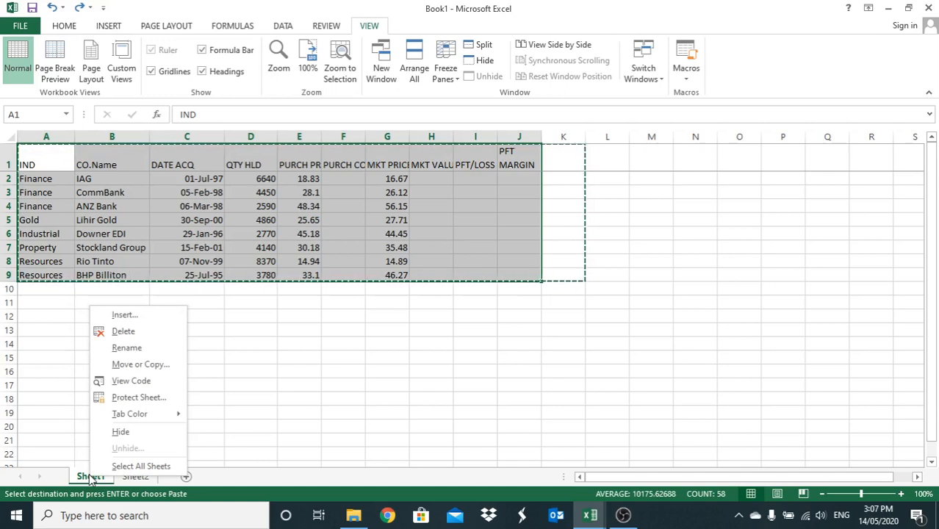
pyautogui.click(143, 366)
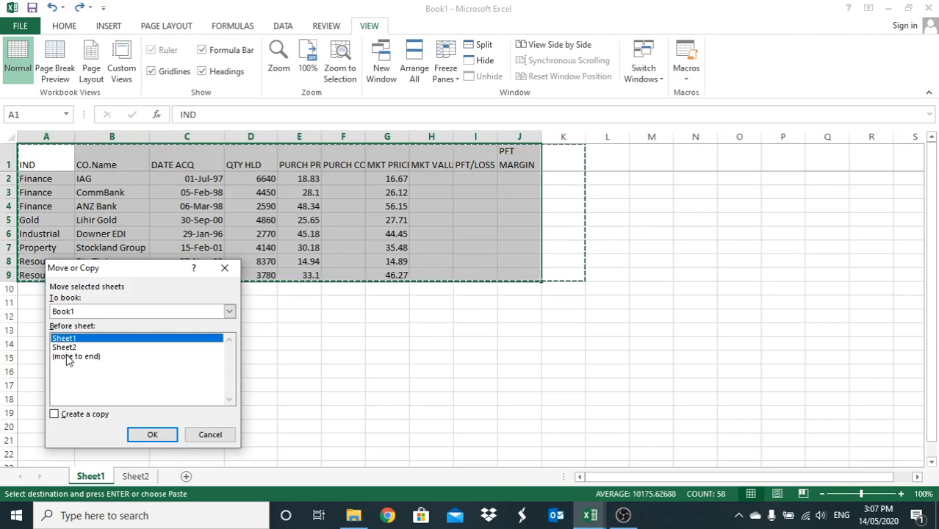
pyautogui.click(54, 414)
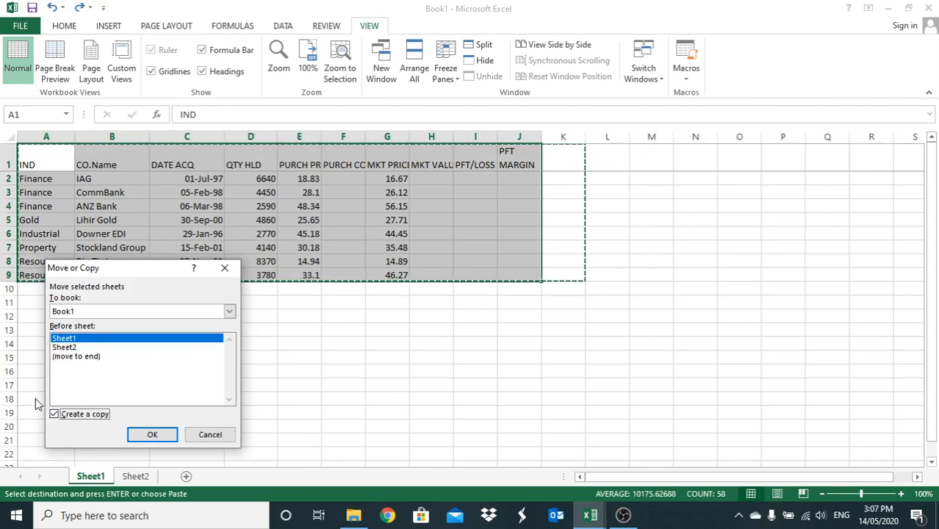
pyautogui.click(151, 436)
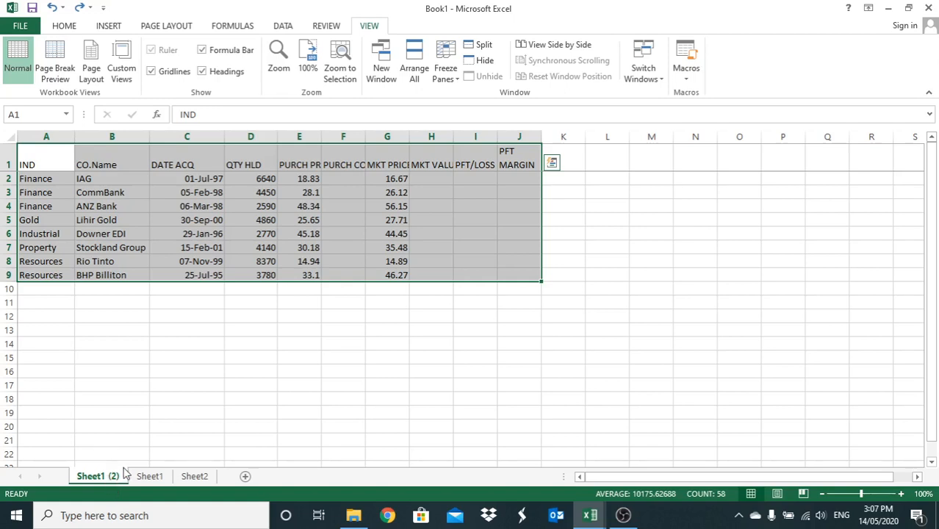
pyautogui.click(152, 477)
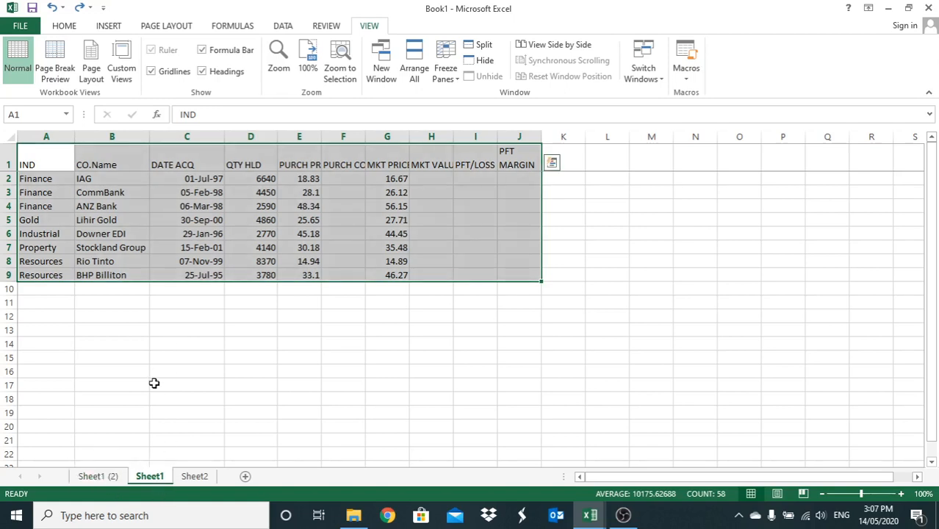
pyautogui.click(88, 478)
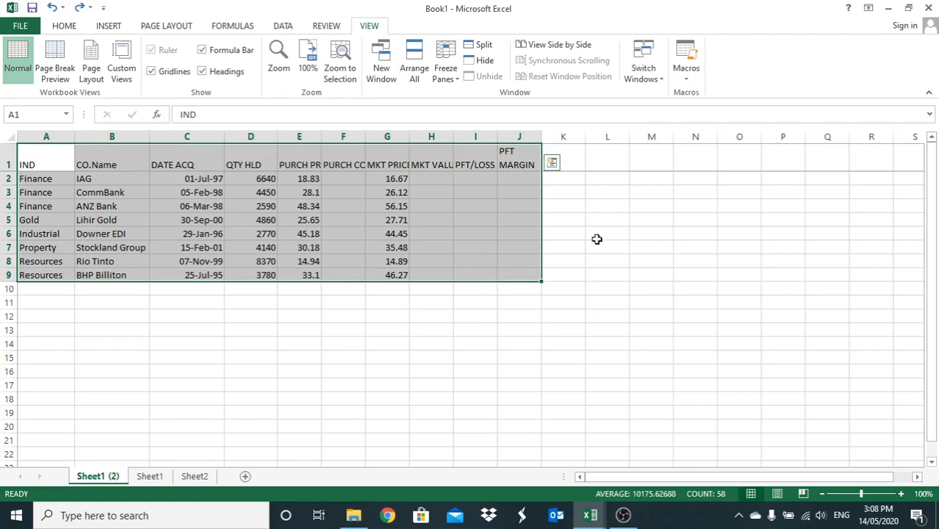
# - Save the workbook to the Desktop as an Excel Workbook named with the person's first name followed by "tut 3", and close it
pyautogui.click(20, 28)
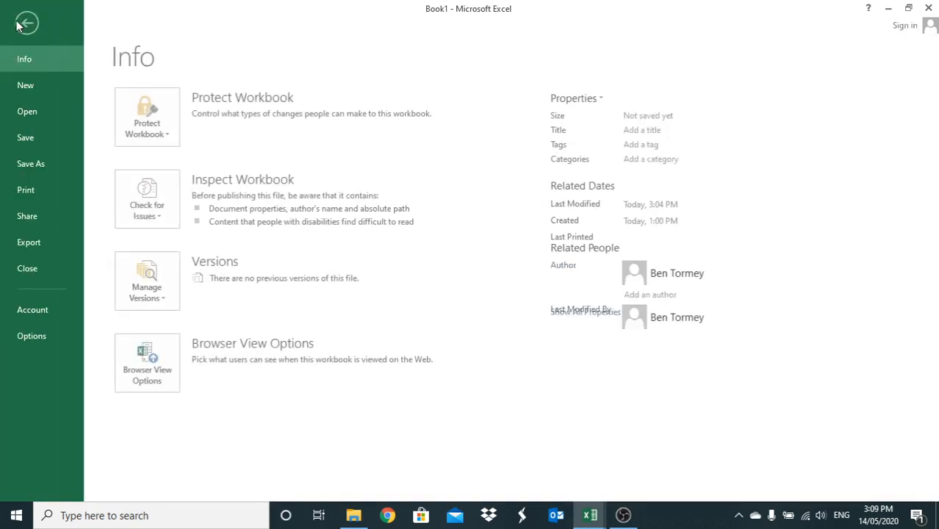
pyautogui.click(43, 164)
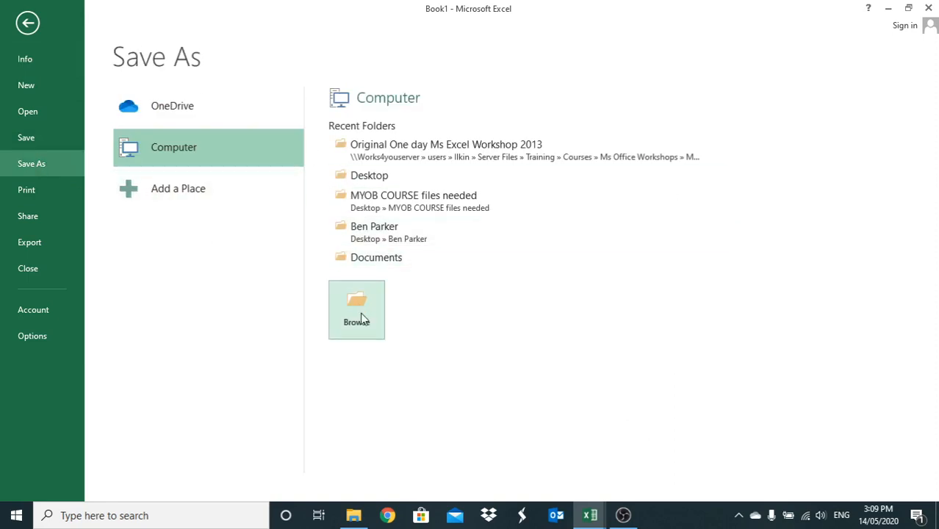
pyautogui.click(362, 180)
pyautogui.write('ia')
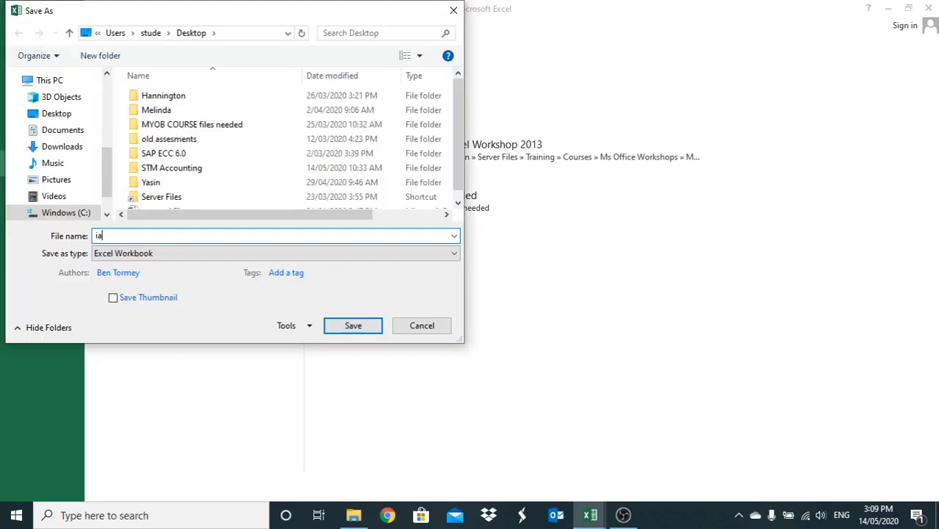
pyautogui.write('n ')
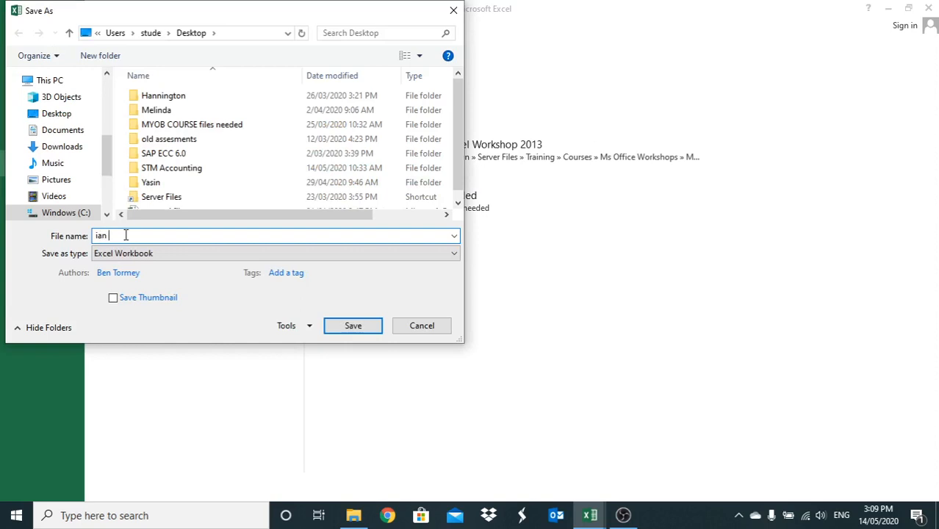
pyautogui.write('tut 3')
pyautogui.click(379, 329)
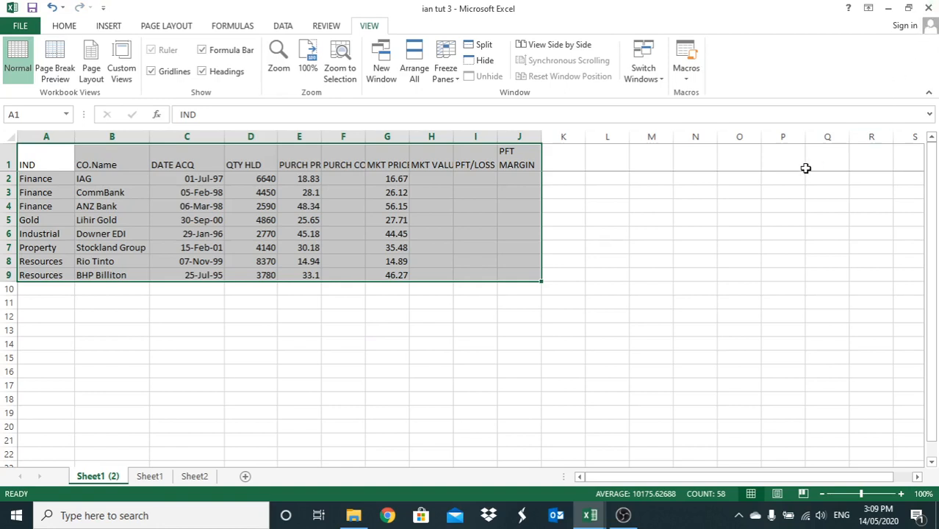
pyautogui.click(931, 7)
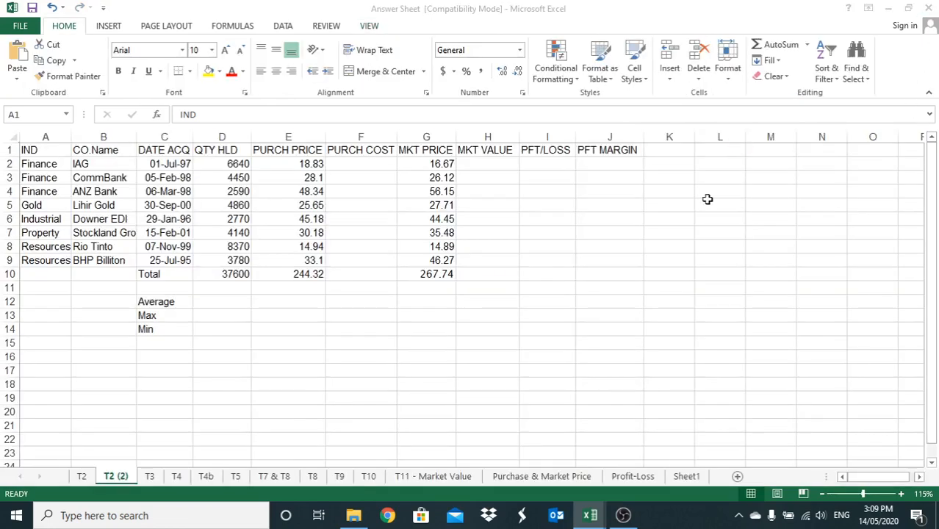
pyautogui.click(623, 516)
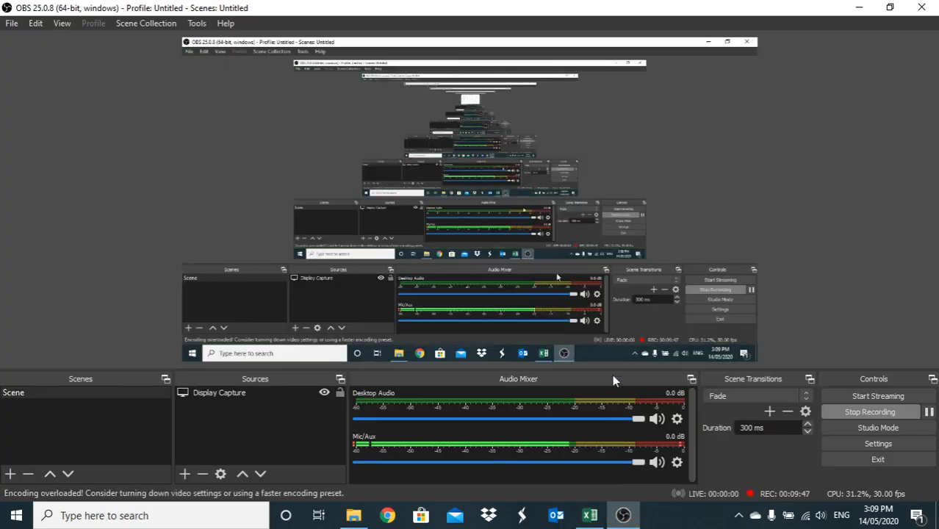